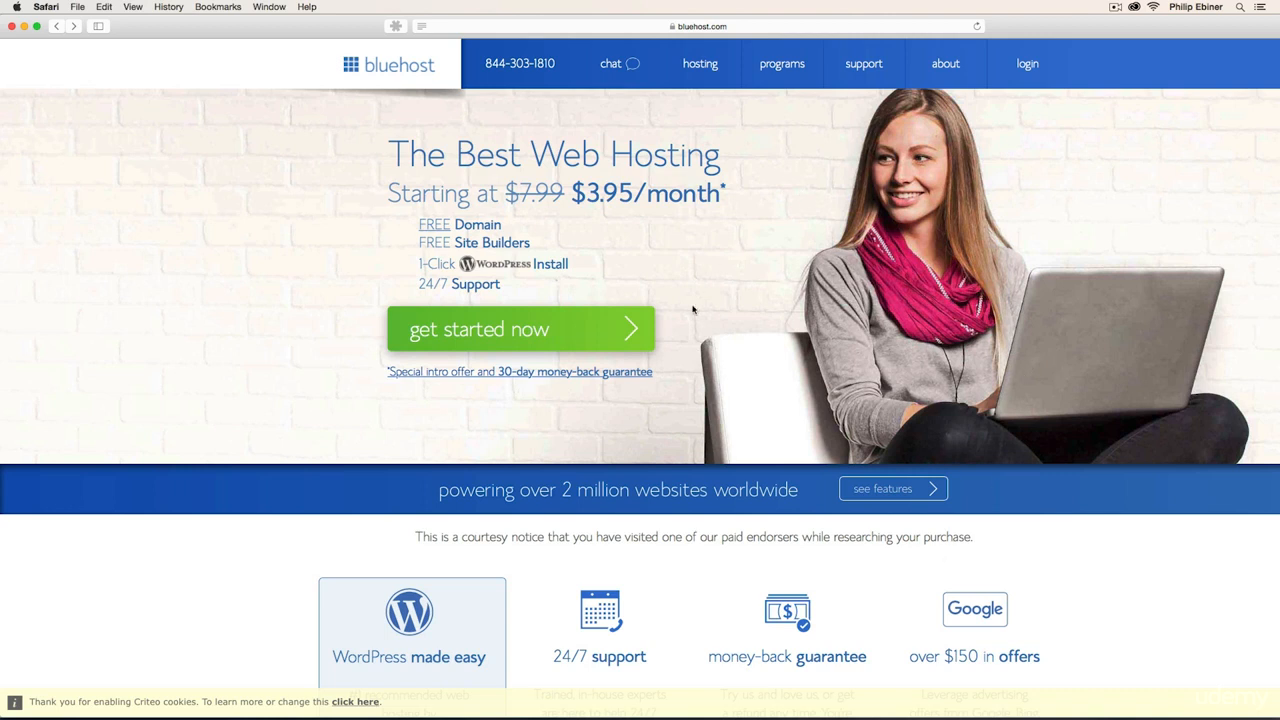
Start the hosting sign-up, compare the available plans and select the Basic plan at $3.95 per month
{"action": "left_click", "coordinate": [543, 334]}
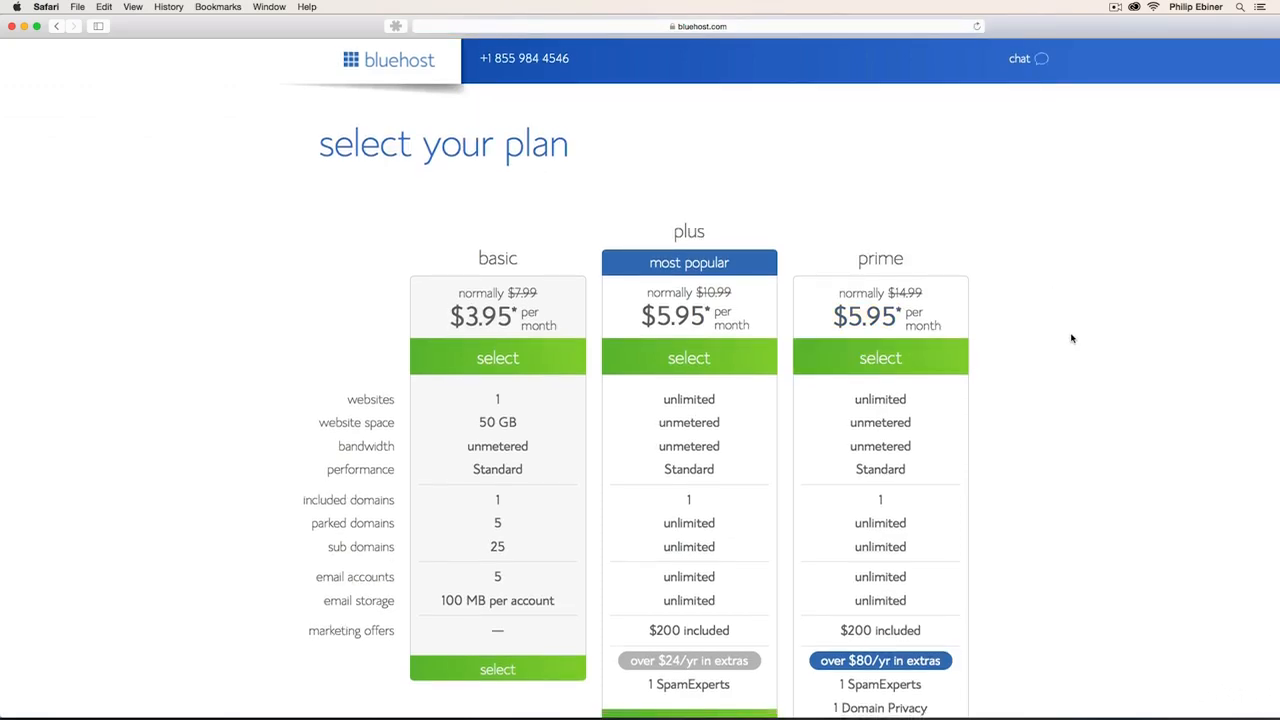
{"action": "scroll", "coordinate": [1068, 335], "scroll_direction": "down", "scroll_amount": 2}
{"action": "scroll", "coordinate": [1071, 338], "scroll_direction": "down", "scroll_amount": 1}
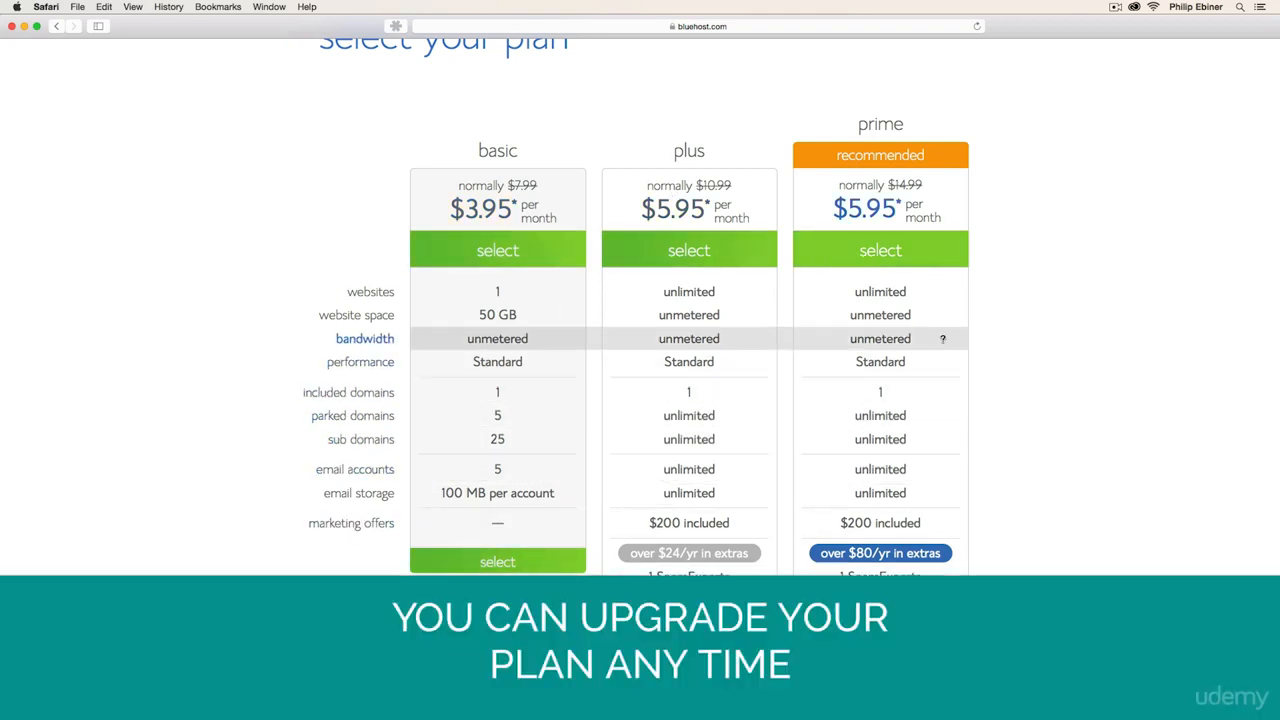
{"action": "scroll", "coordinate": [823, 491], "scroll_direction": "down", "scroll_amount": 1}
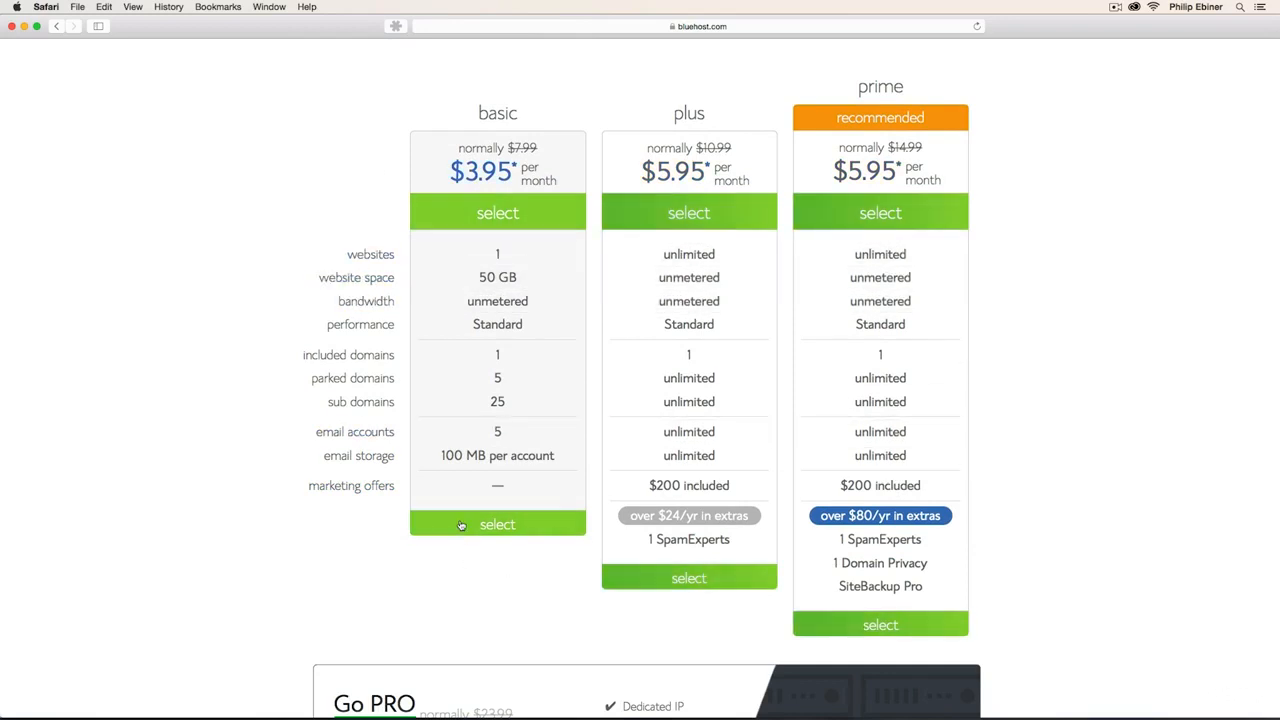
{"action": "scroll", "coordinate": [505, 533], "scroll_direction": "down", "scroll_amount": 1}
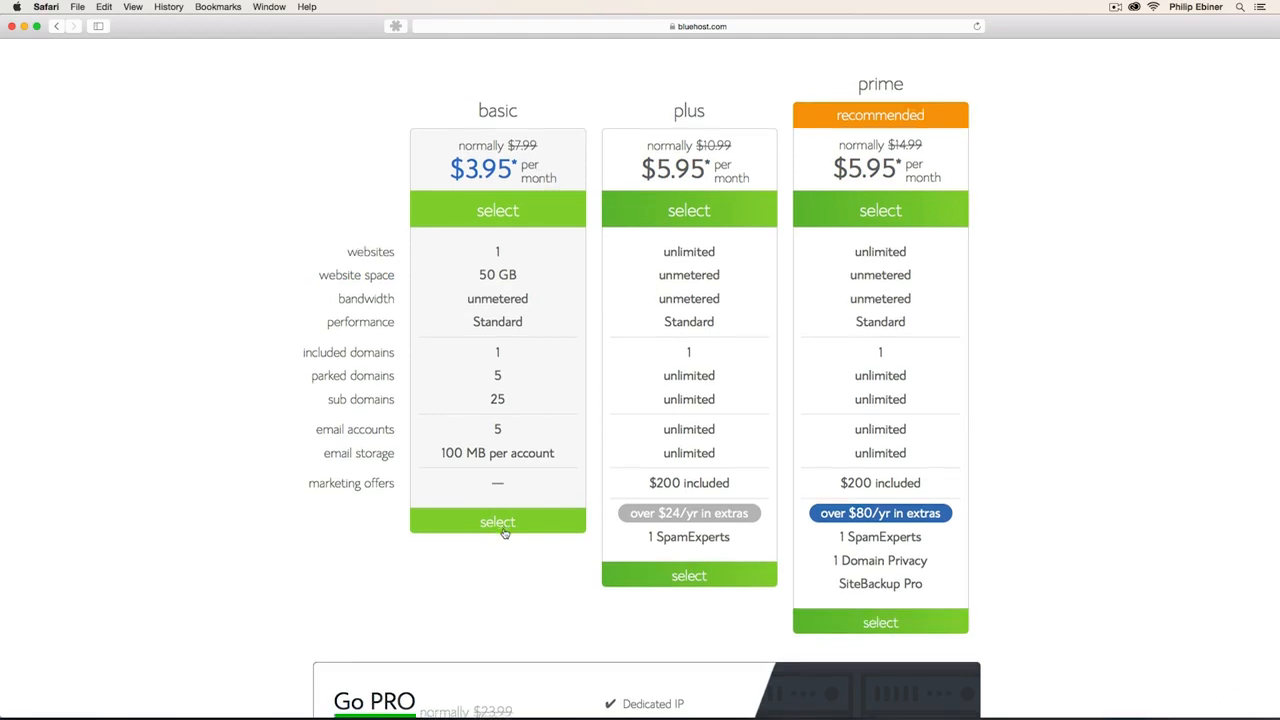
{"action": "left_click", "coordinate": [497, 479]}
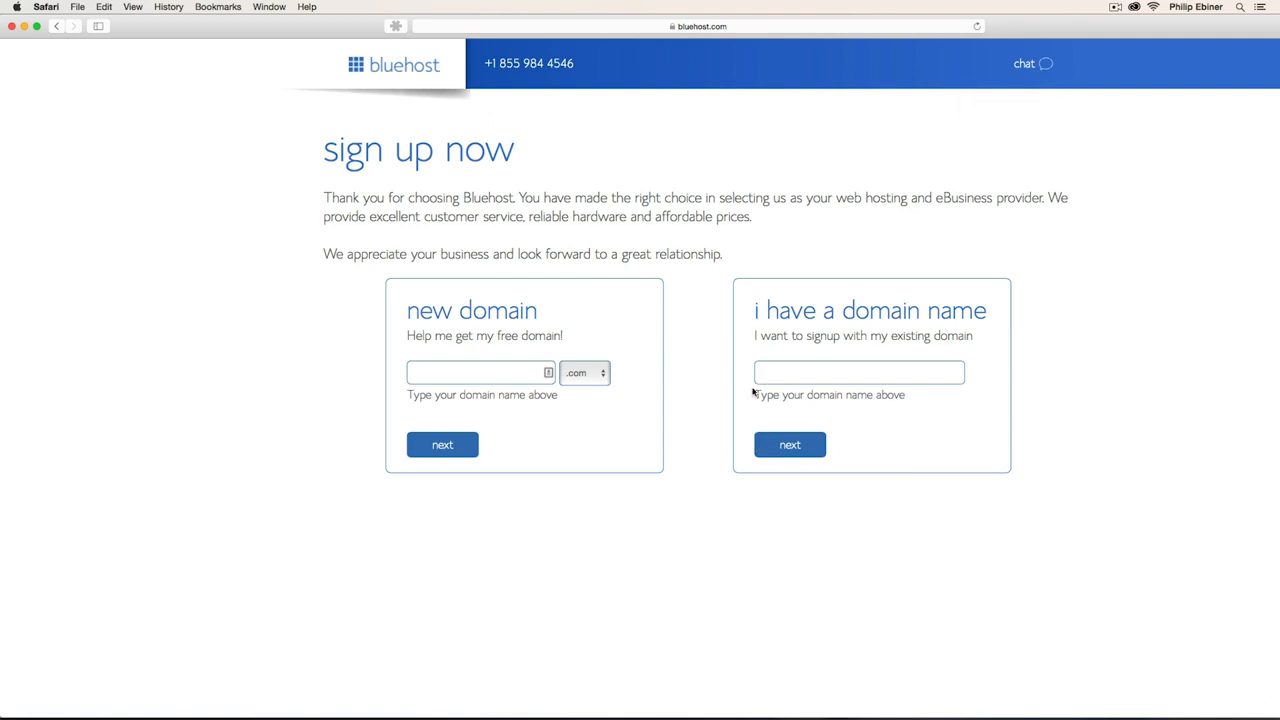
Request the new domain ebinerdesigns with the .info extension and continue to account creation
{"action": "left_click", "coordinate": [454, 372]}
{"action": "type", "text": "ebinerdesigns"}
{"action": "left_click", "coordinate": [603, 372]}
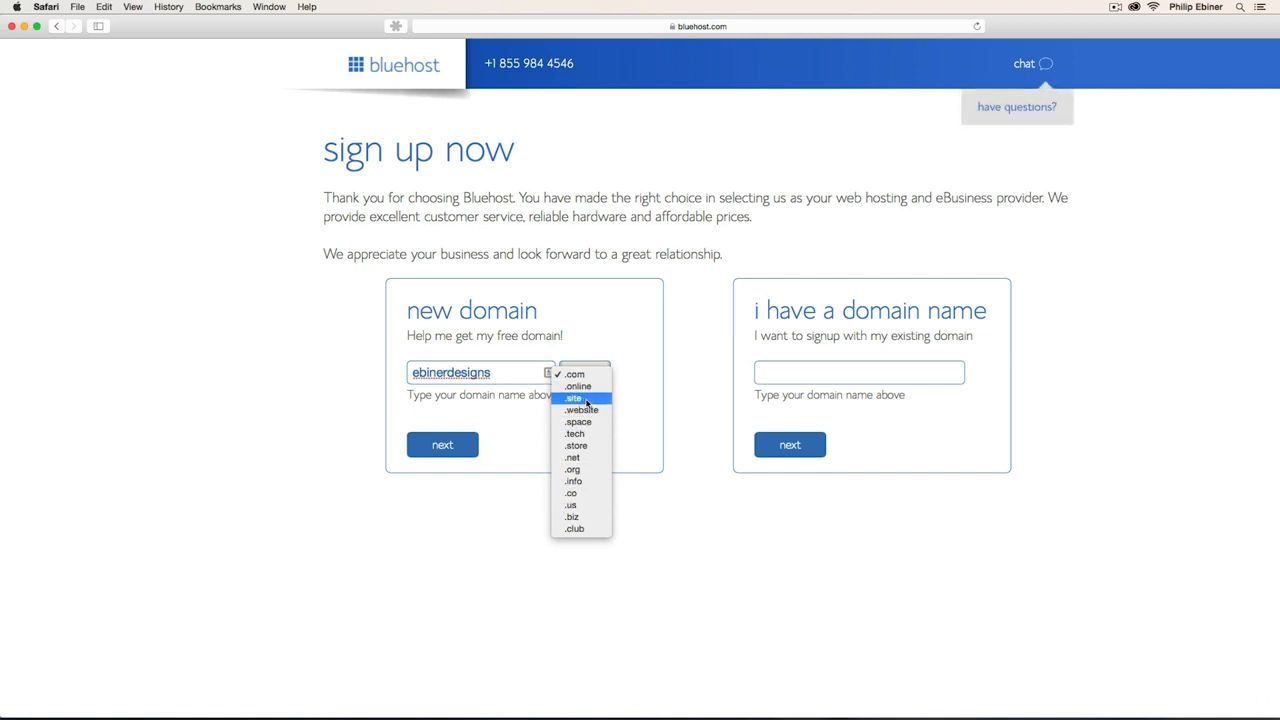
{"action": "left_click", "coordinate": [578, 481]}
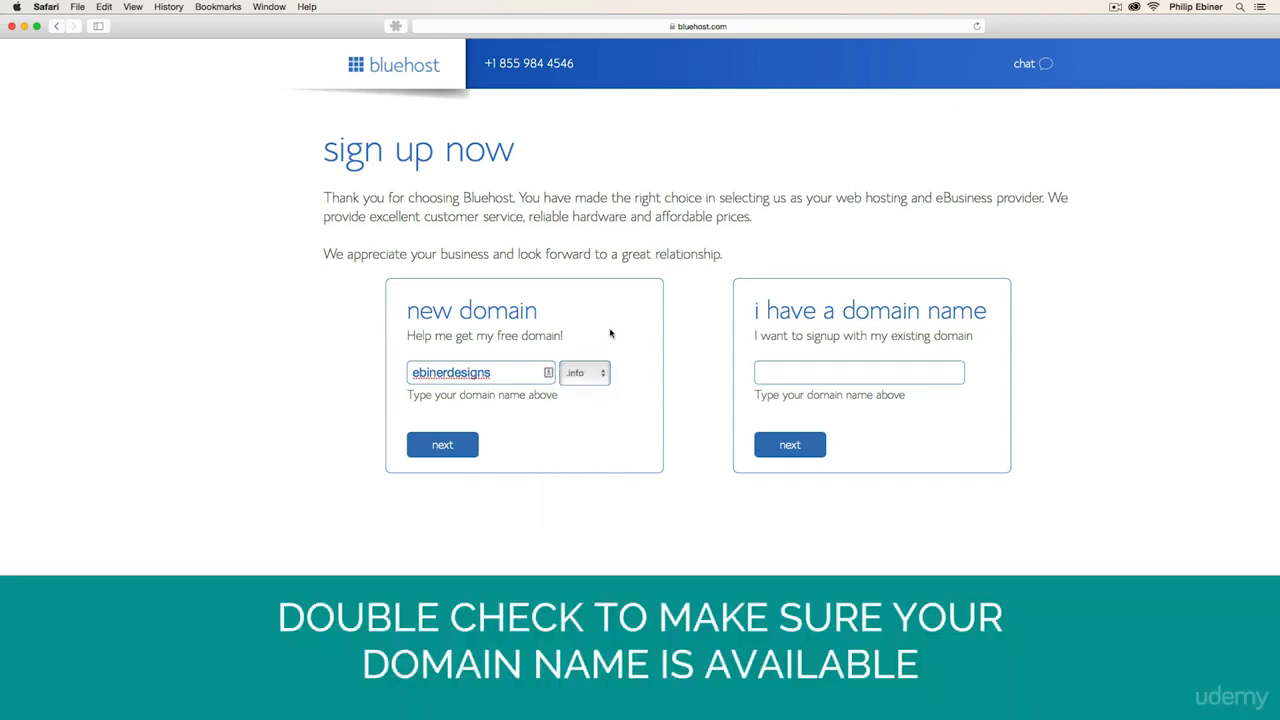
{"action": "left_click", "coordinate": [458, 447]}
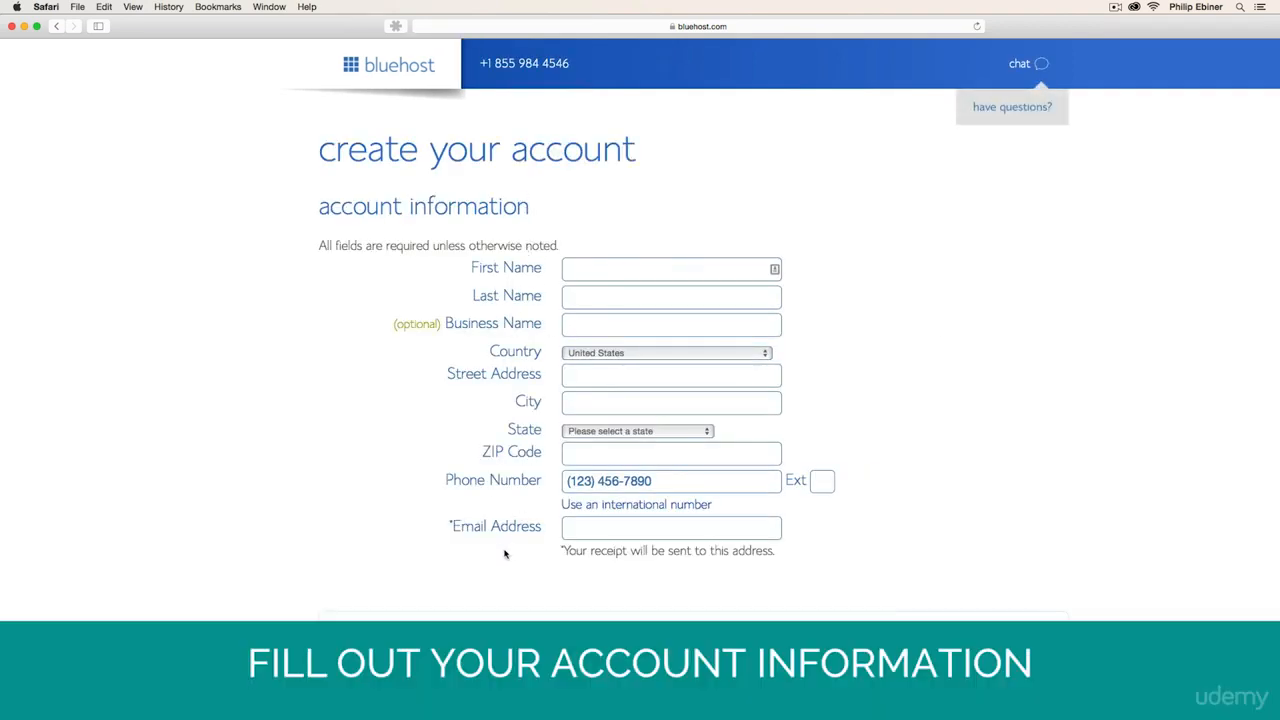
Set the account plan in the package information to Basic 12 Month Price - $5.45/mo
{"action": "scroll", "coordinate": [900, 355], "scroll_direction": "down", "scroll_amount": 8}
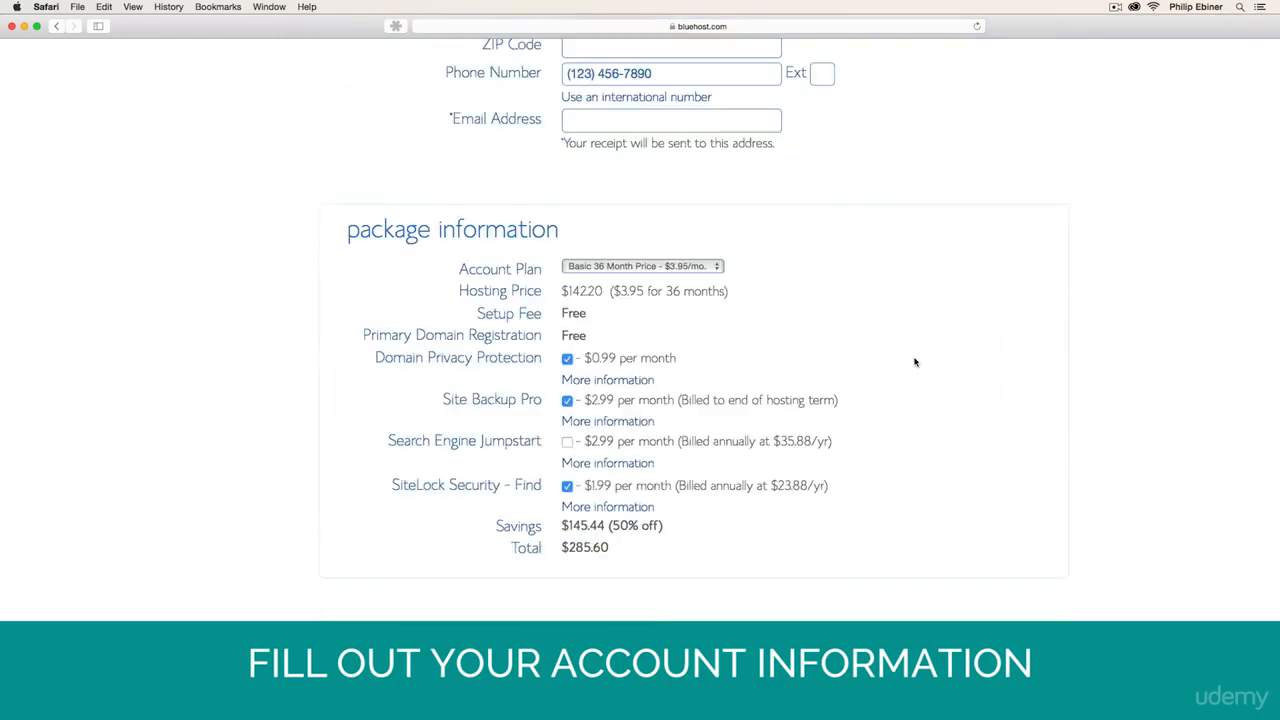
{"action": "left_click", "coordinate": [675, 266]}
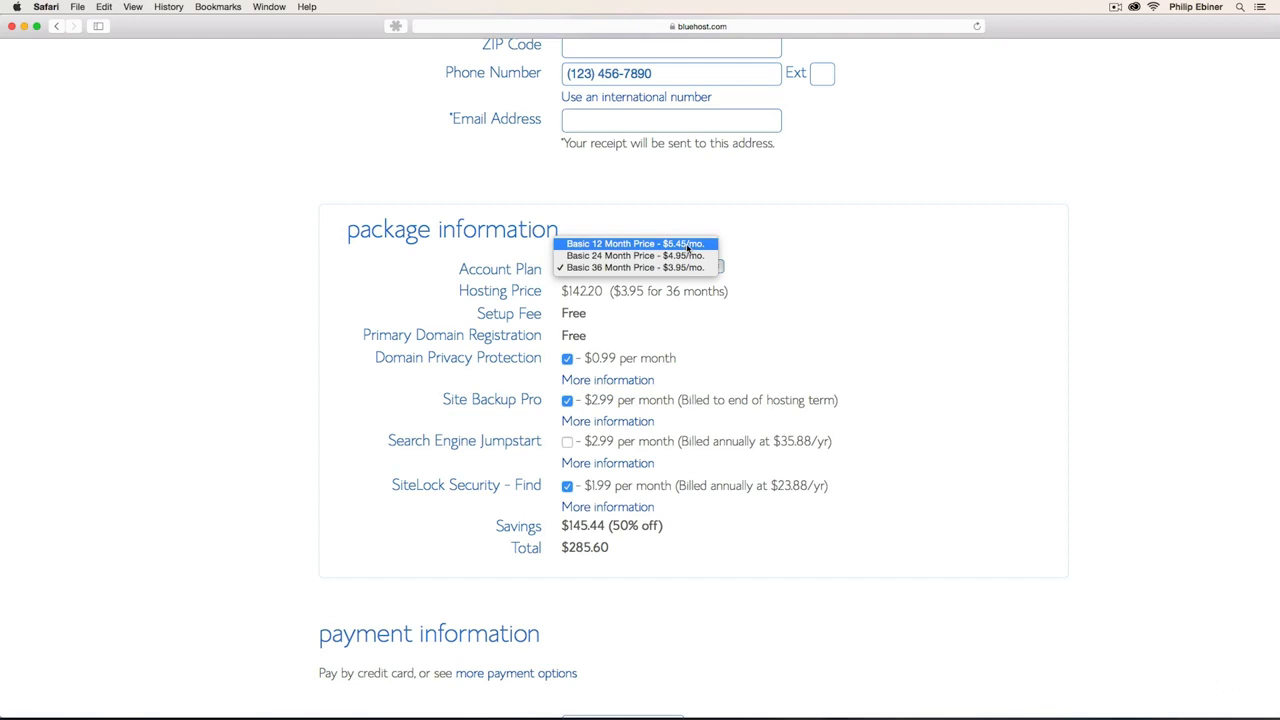
{"action": "left_click", "coordinate": [688, 244]}
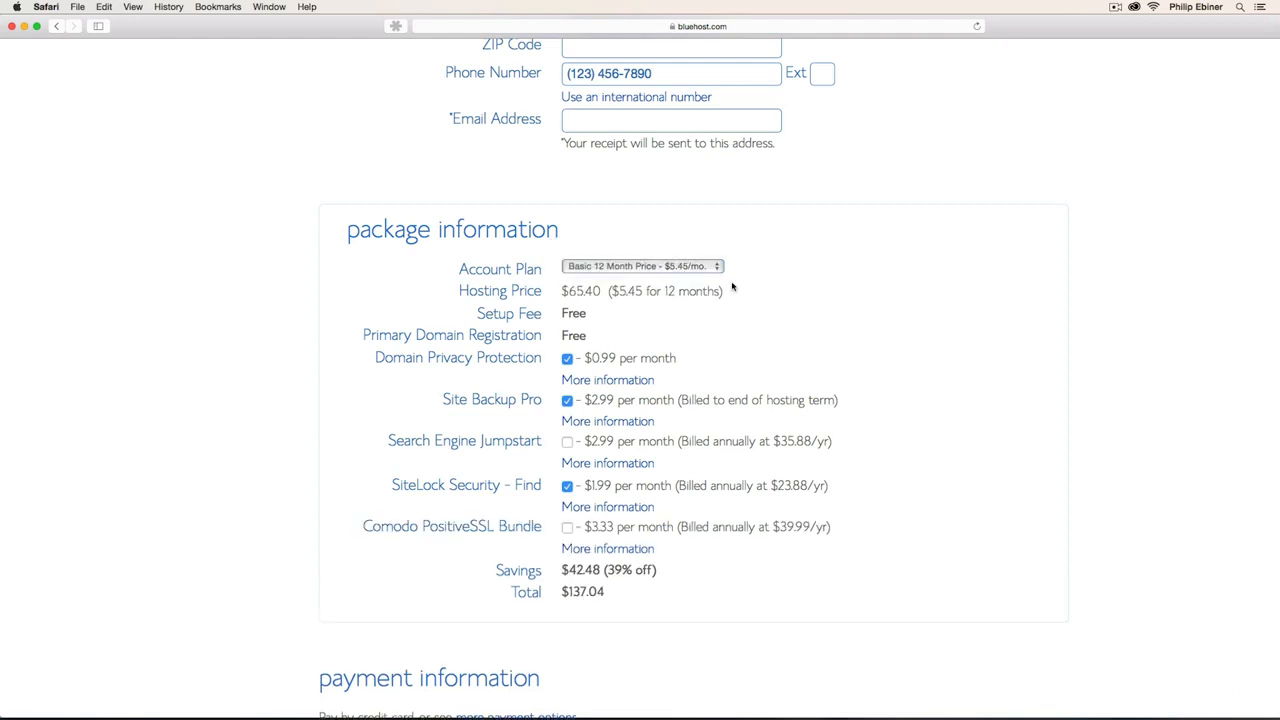
Remove the Site Backup Pro and SiteLock Security - Find extras from the hosting package
{"action": "scroll", "coordinate": [898, 338], "scroll_direction": "down", "scroll_amount": 2}
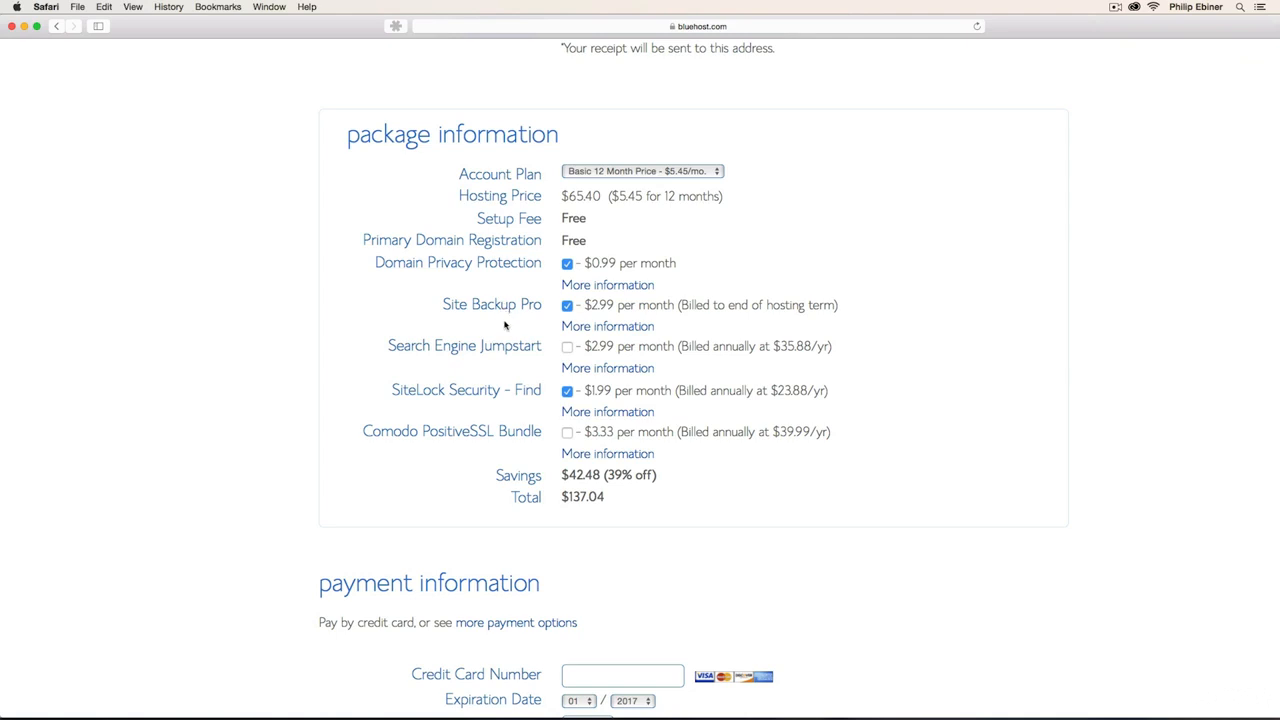
{"action": "left_click", "coordinate": [567, 305]}
{"action": "left_click", "coordinate": [567, 390]}
{"action": "scroll", "coordinate": [816, 331], "scroll_direction": "down", "scroll_amount": 5}
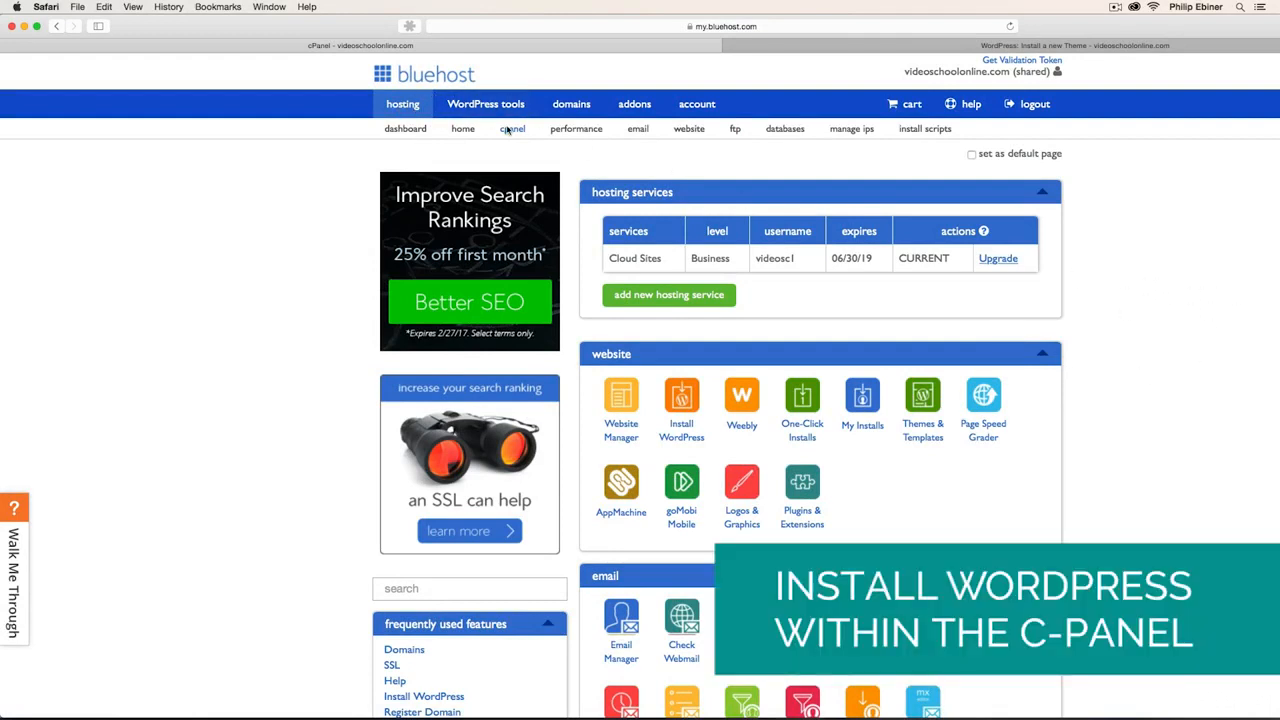
{"action": "left_click", "coordinate": [679, 416]}
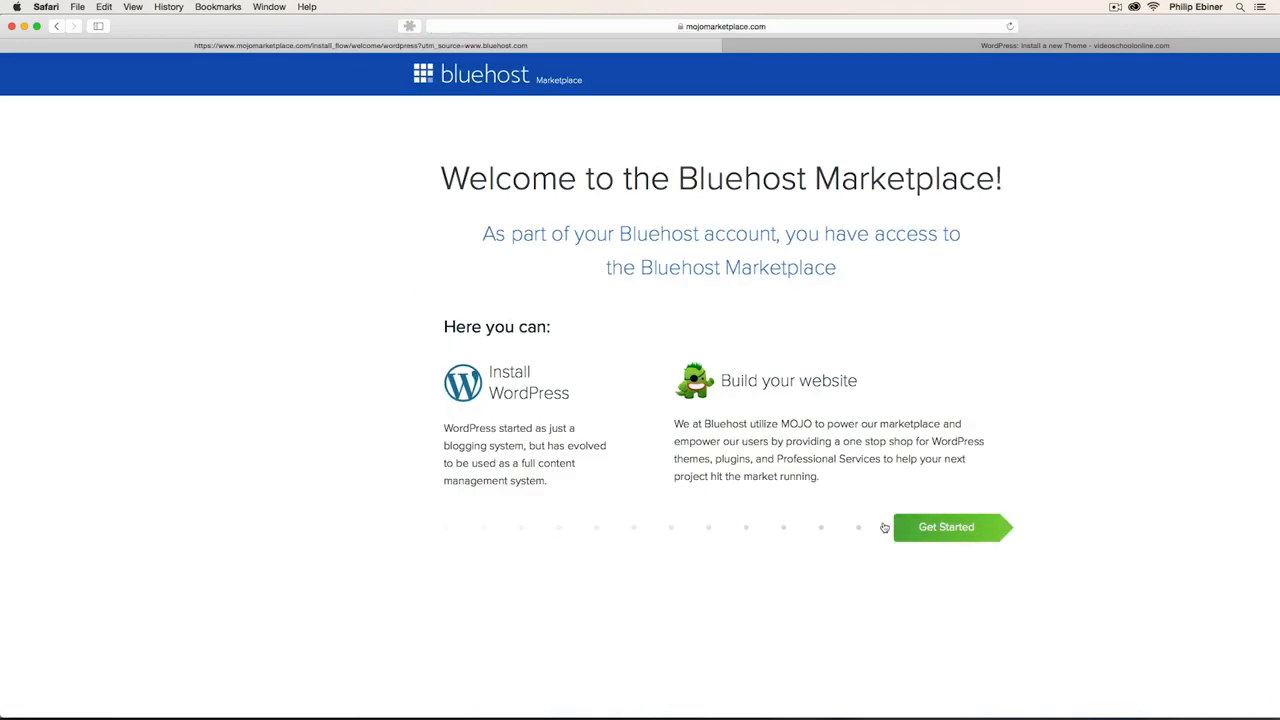
{"action": "left_click", "coordinate": [948, 527]}
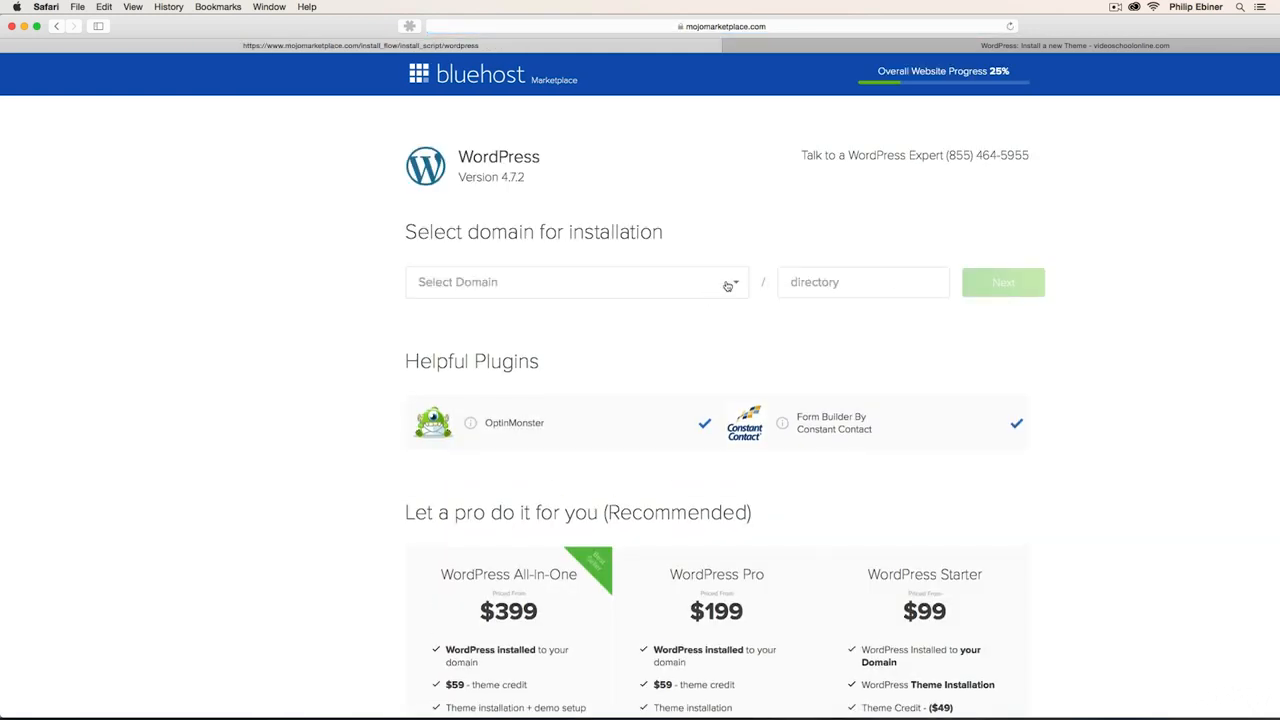
{"action": "left_click", "coordinate": [727, 286]}
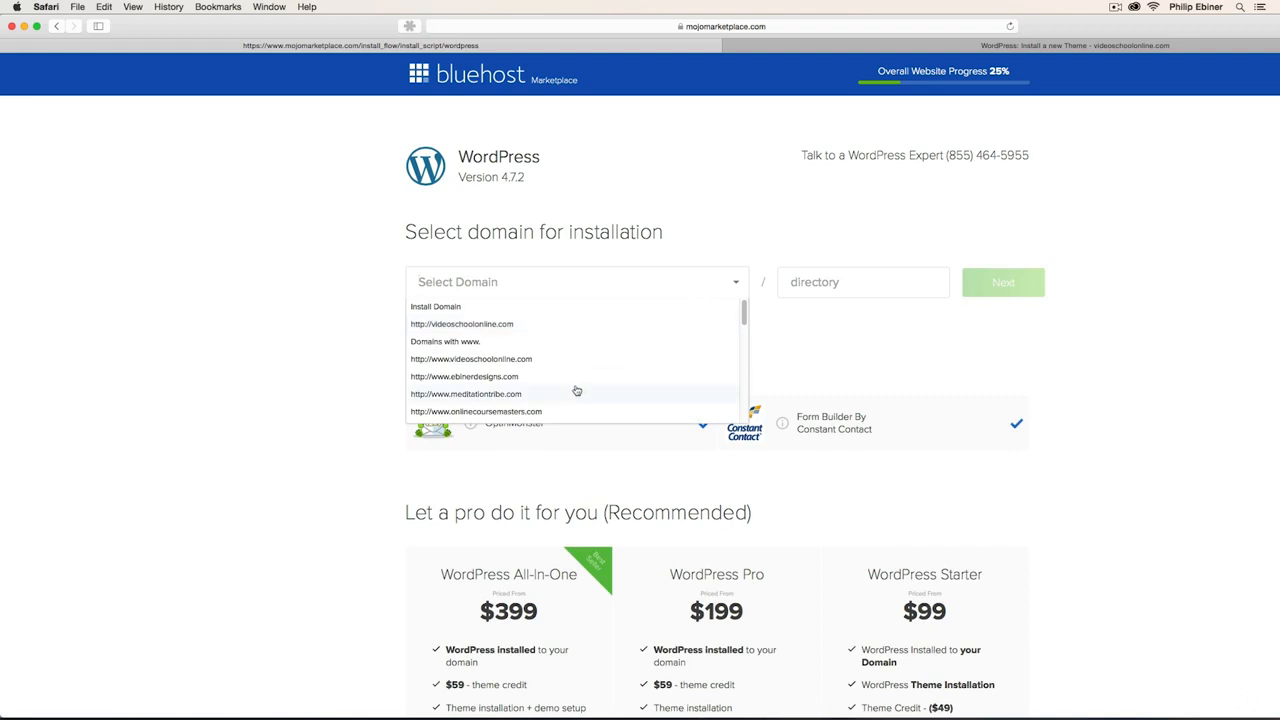
{"action": "scroll", "coordinate": [489, 376], "scroll_direction": "down", "scroll_amount": 1}
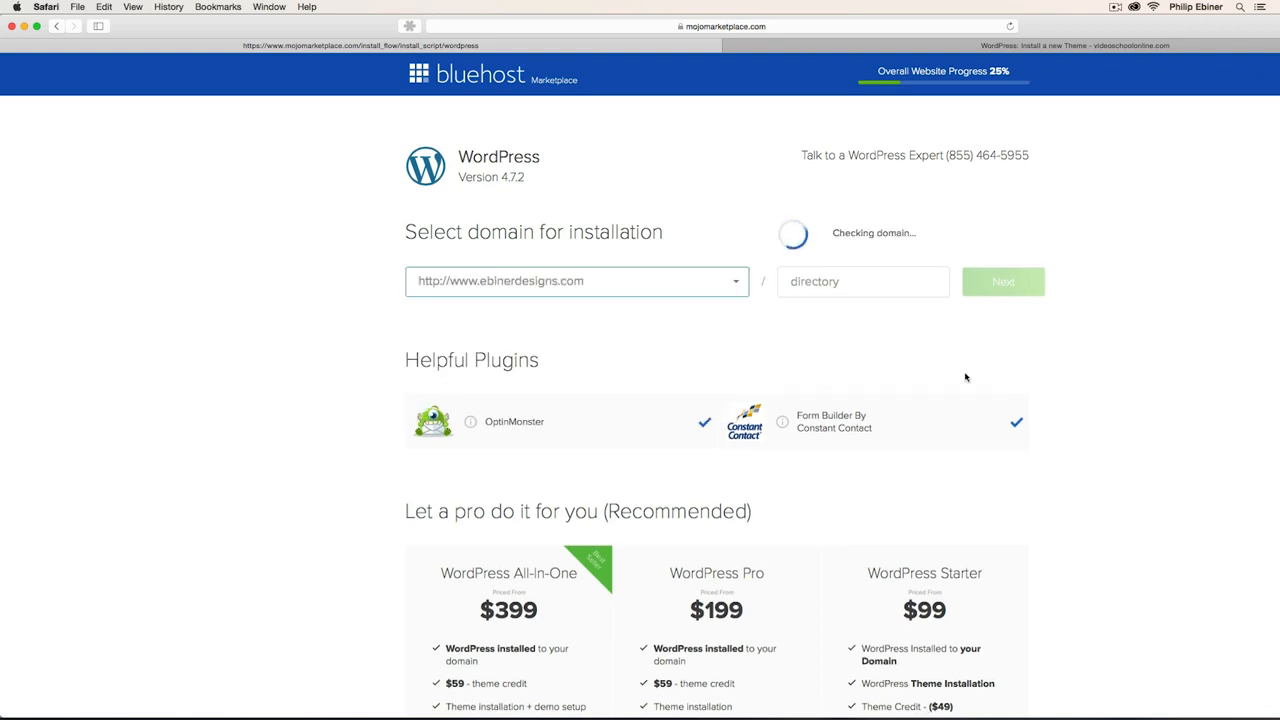
{"action": "left_click", "coordinate": [440, 378]}
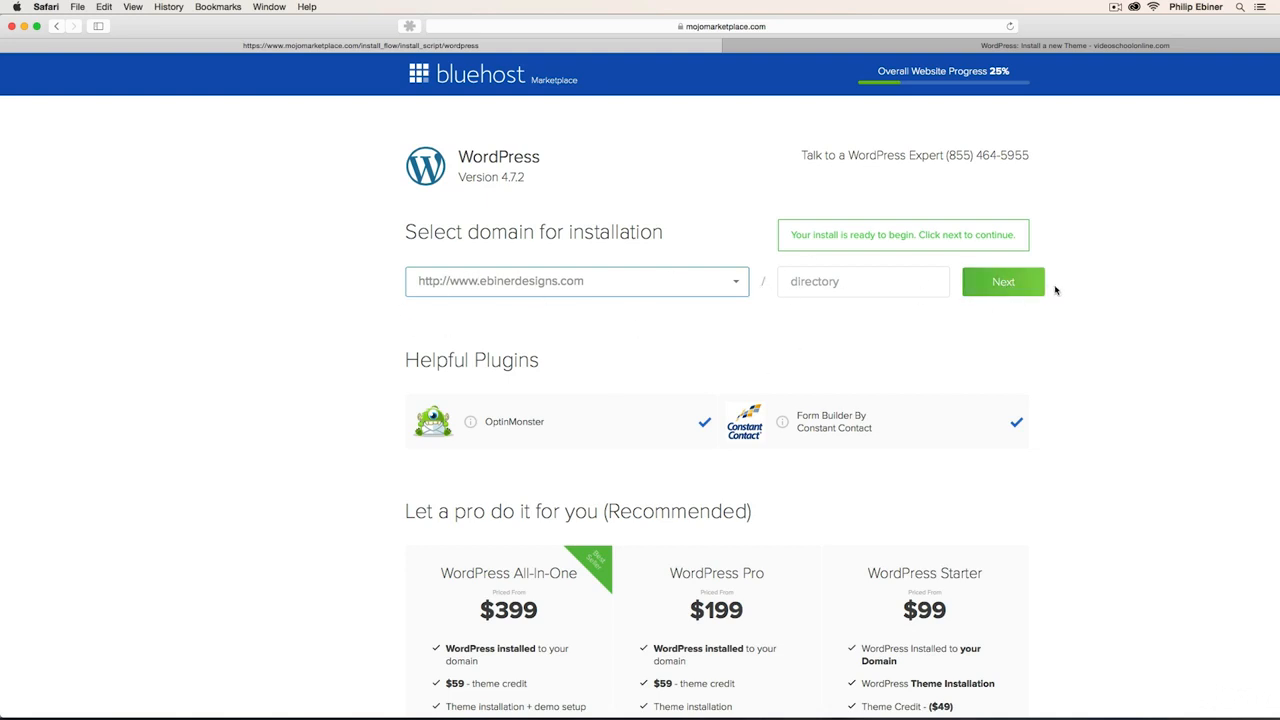
{"action": "left_click", "coordinate": [1016, 287]}
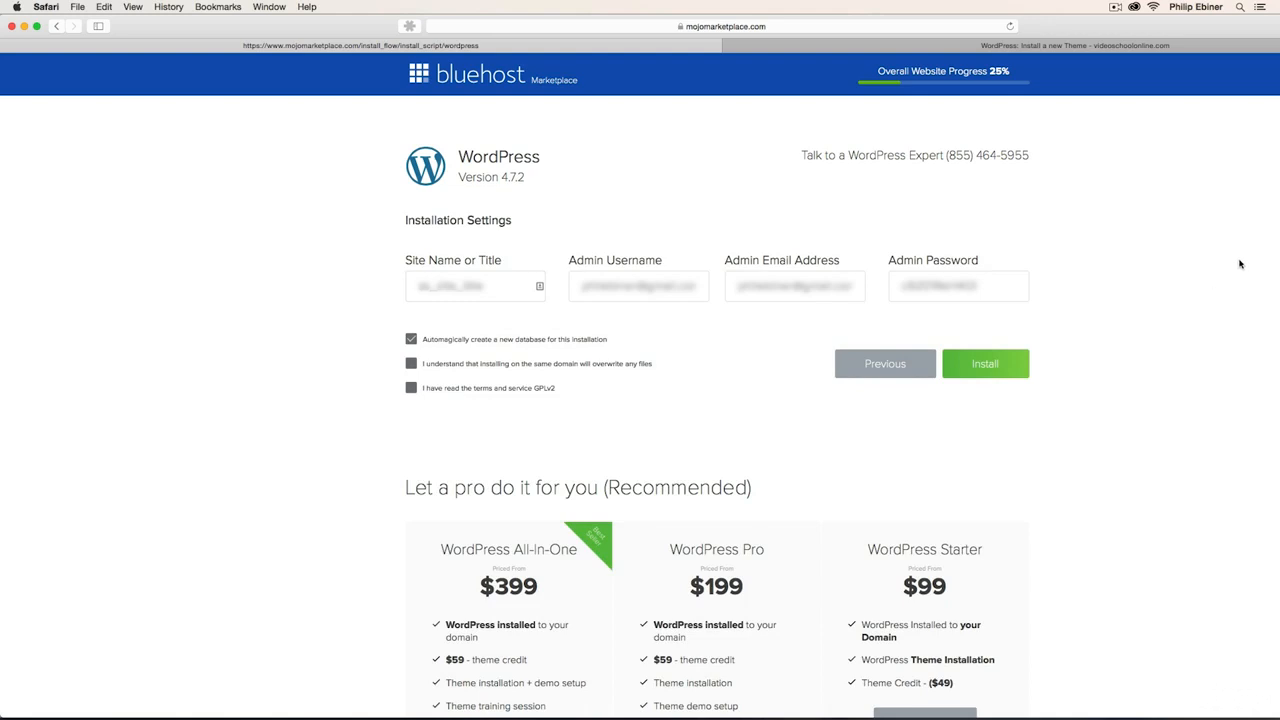
Accept the GPLv2 terms and the file overwrite notice, and install WordPress with the prefilled site and admin settings
{"action": "left_click", "coordinate": [411, 387]}
{"action": "left_click", "coordinate": [411, 364]}
{"action": "left_click", "coordinate": [973, 375]}
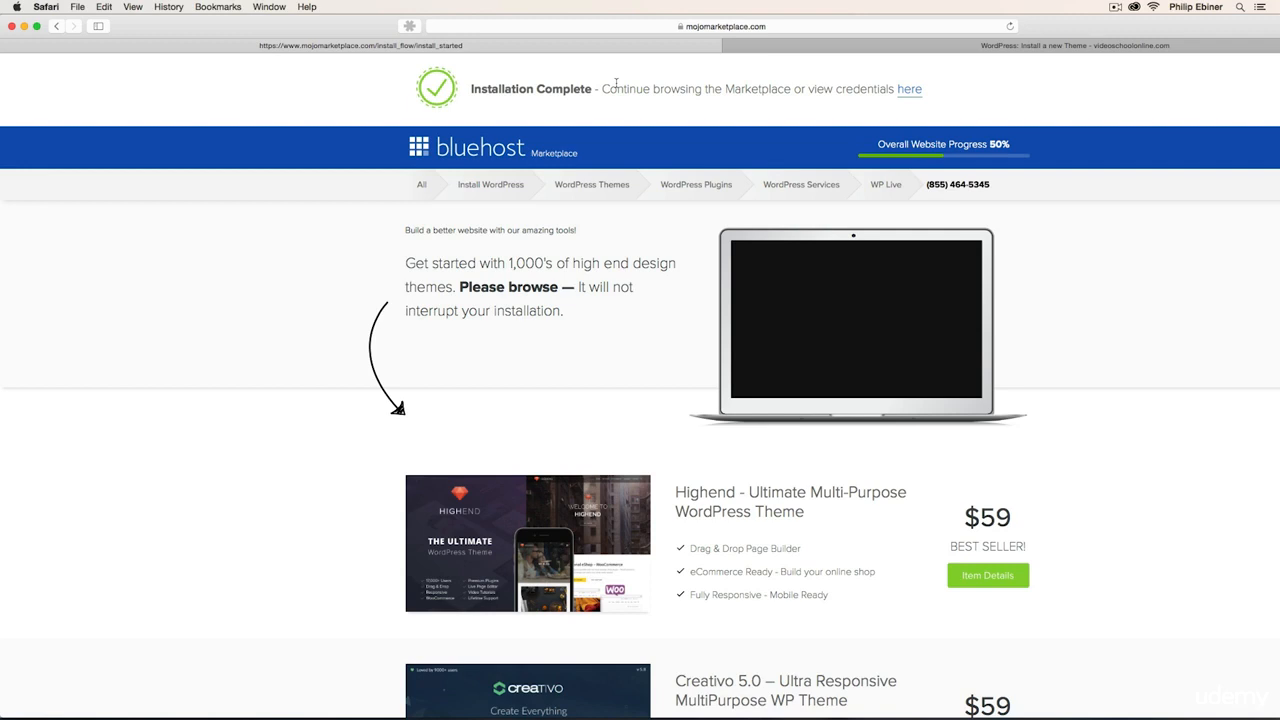
Open the new site's WordPress dashboard at ebinerdesigns.com/wp-admin/ and check its full web address
{"action": "left_click", "coordinate": [633, 27]}
{"action": "type", "text": "ebi"}
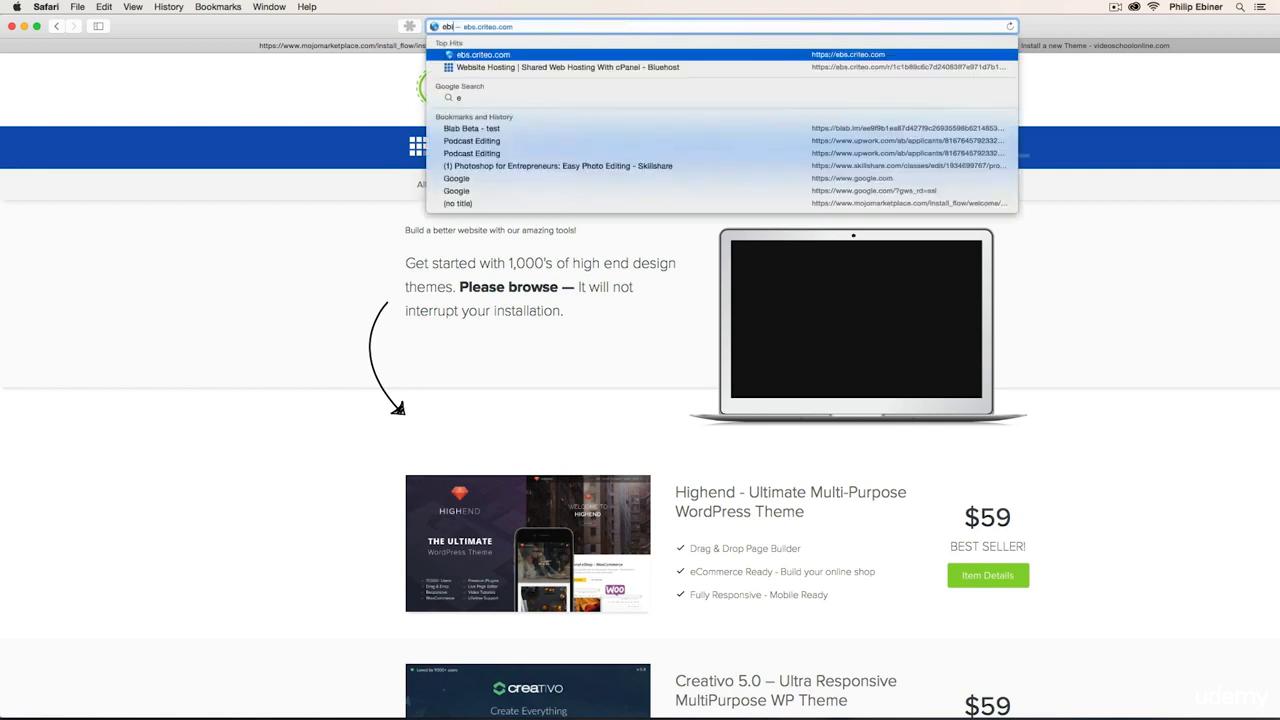
{"action": "type", "text": "nerdesigns.com"}
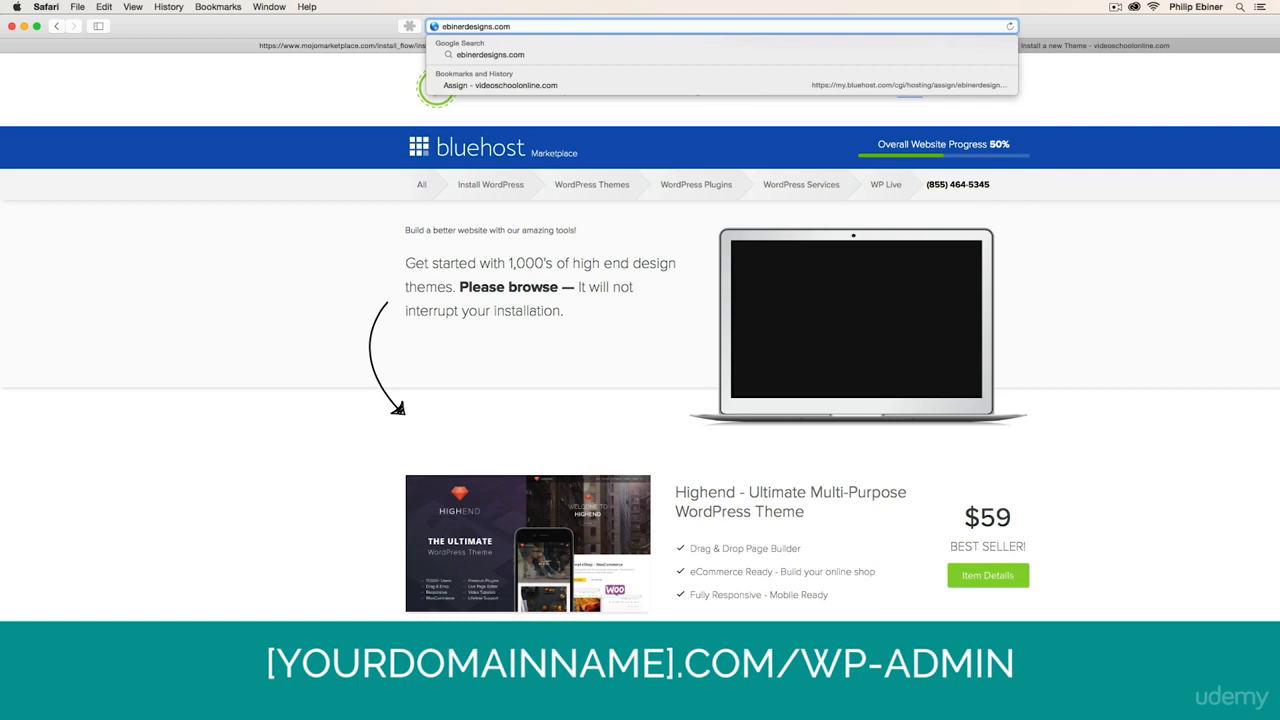
{"action": "type", "text": "/wp"}
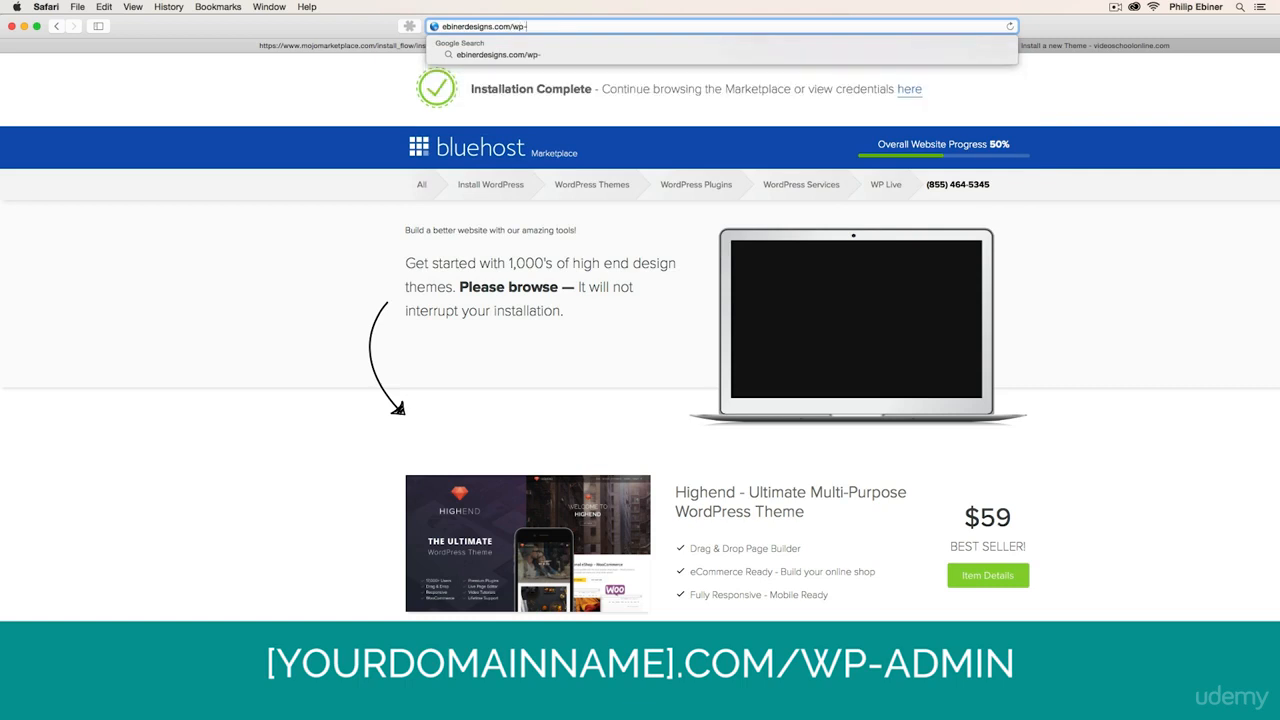
{"action": "type", "text": "-admin/"}
{"action": "key", "text": "Return"}
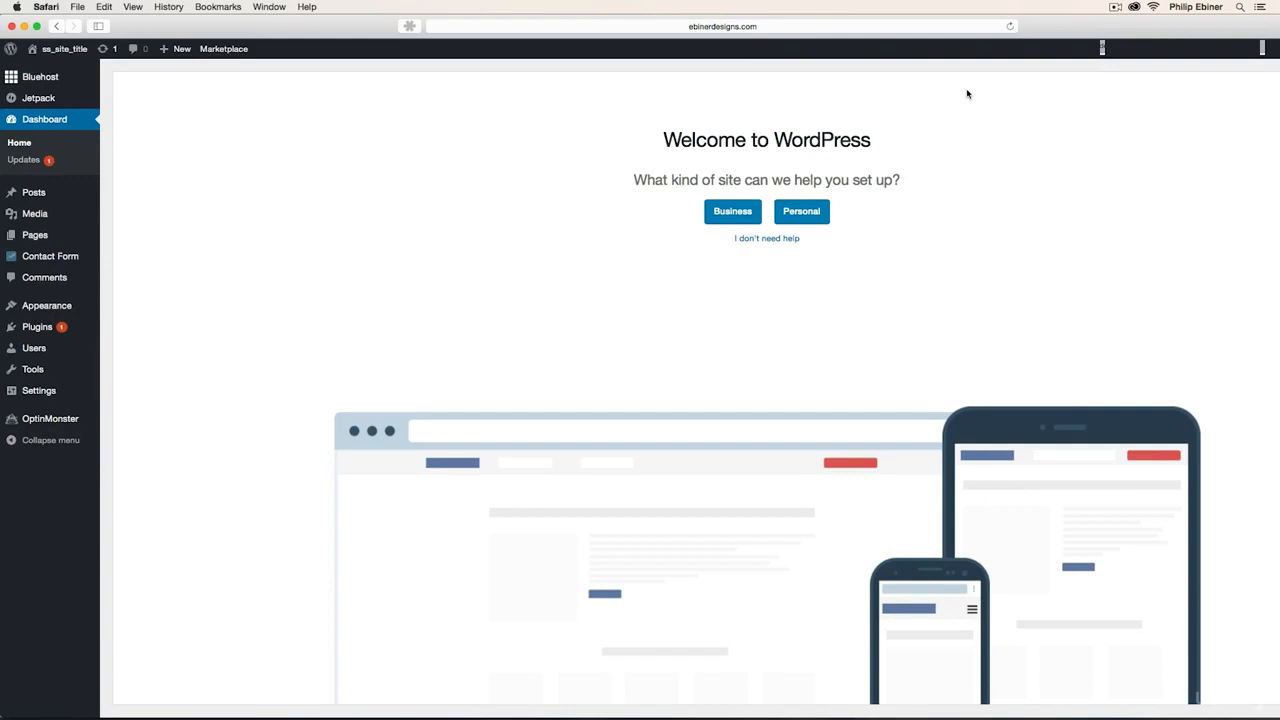
{"action": "left_click", "coordinate": [704, 24]}
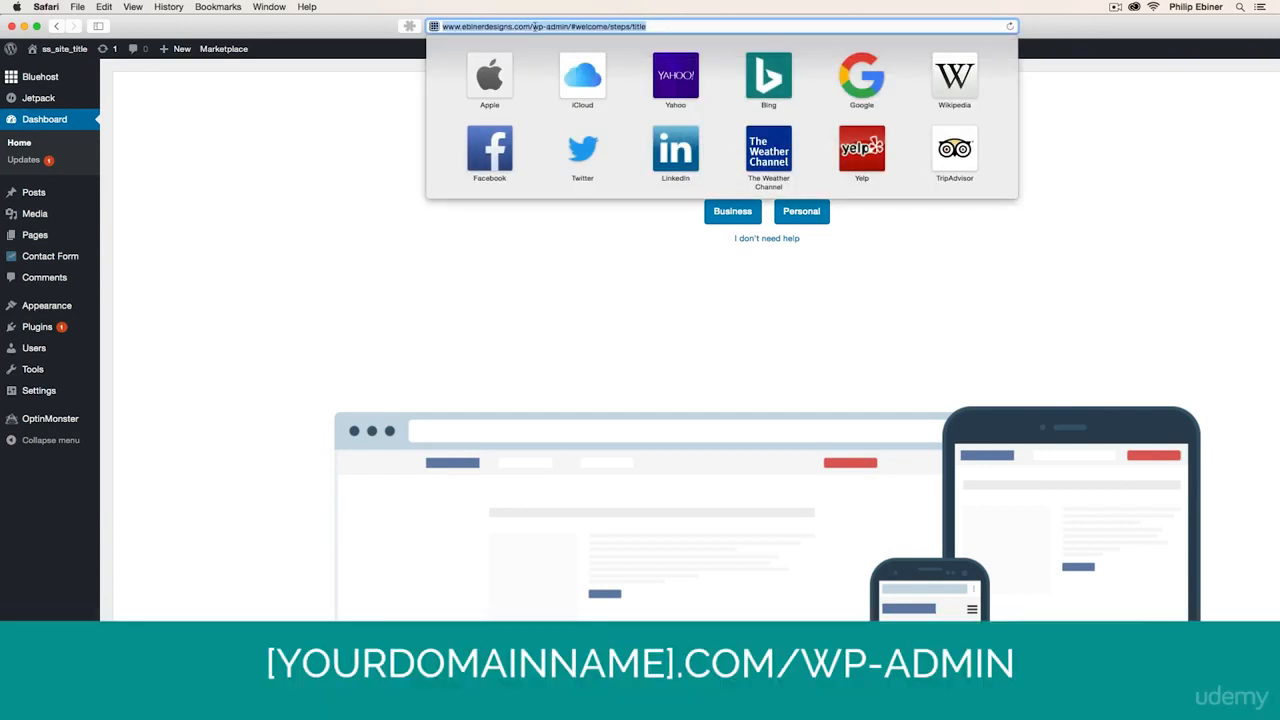
{"action": "left_click", "coordinate": [363, 240]}
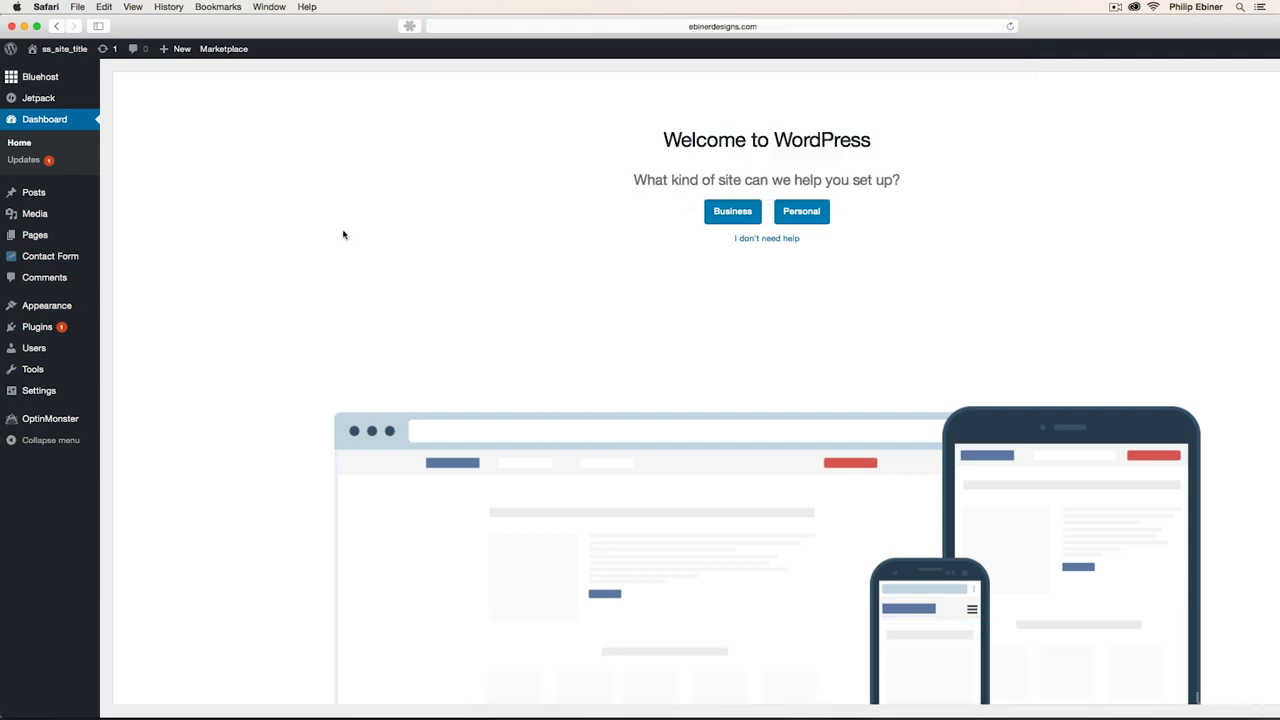